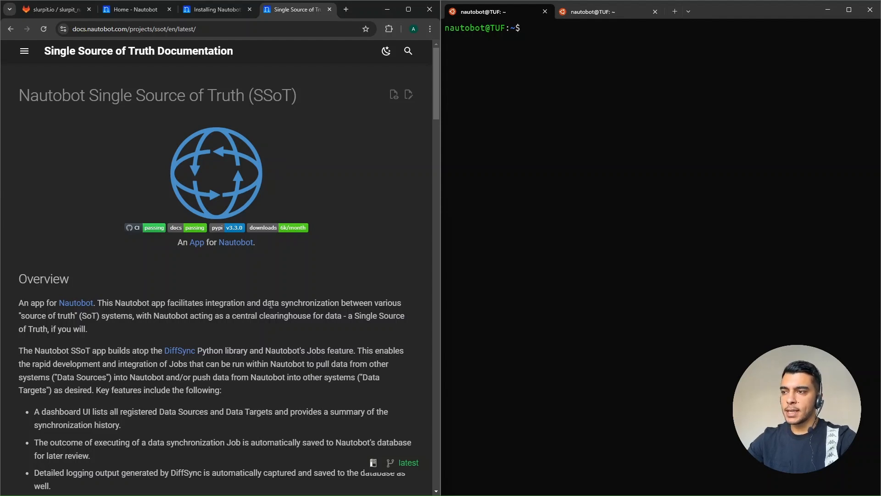
- Read the overview and the list of supported integrations in the Nautobot SSoT documentation
{"action": "left_click_drag", "start_coordinate": [264, 302], "coordinate": [340, 298]}
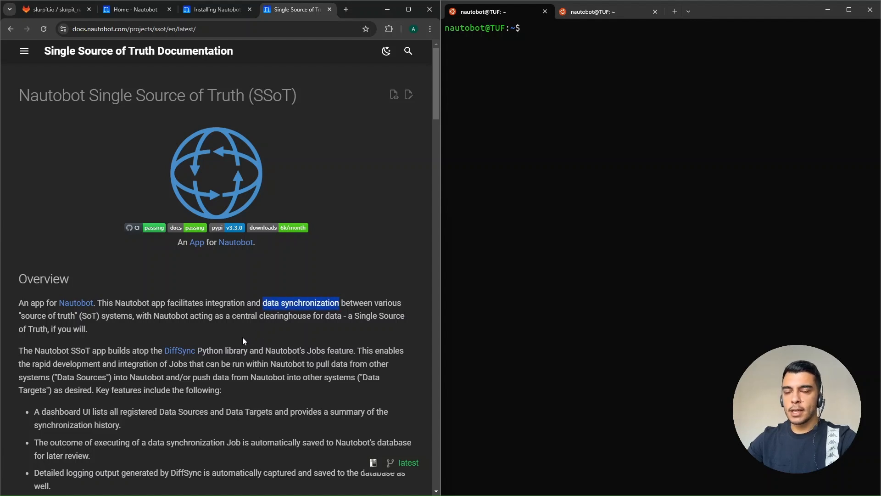
{"action": "left_click", "coordinate": [206, 346]}
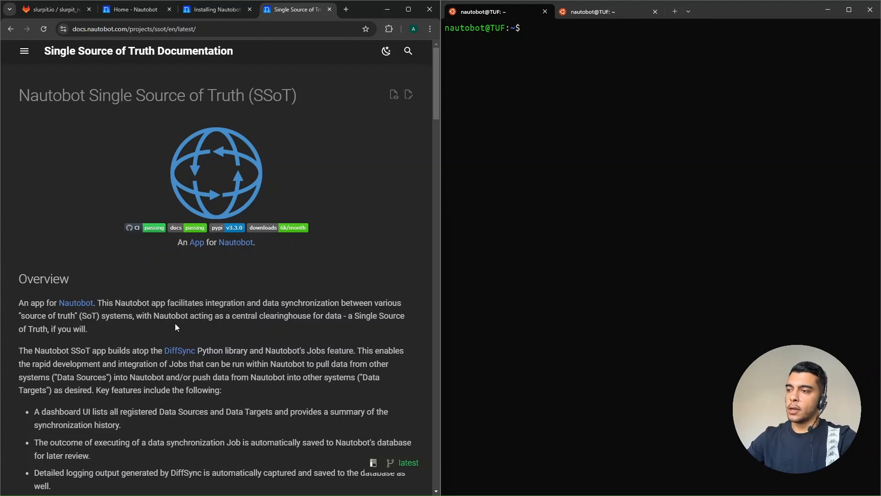
{"action": "scroll", "coordinate": [175, 323], "scroll_direction": "down", "scroll_amount": 5}
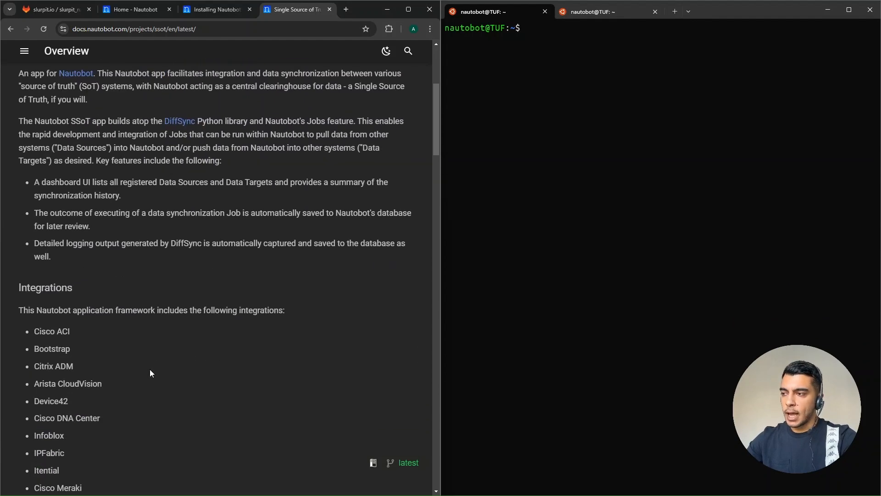
{"action": "scroll", "coordinate": [150, 370], "scroll_direction": "down", "scroll_amount": 1}
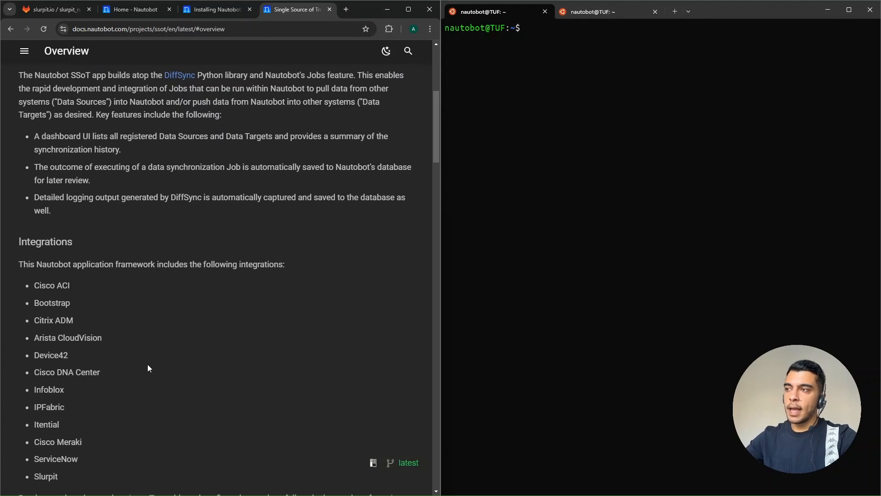
{"action": "scroll", "coordinate": [152, 388], "scroll_direction": "up", "scroll_amount": 4}
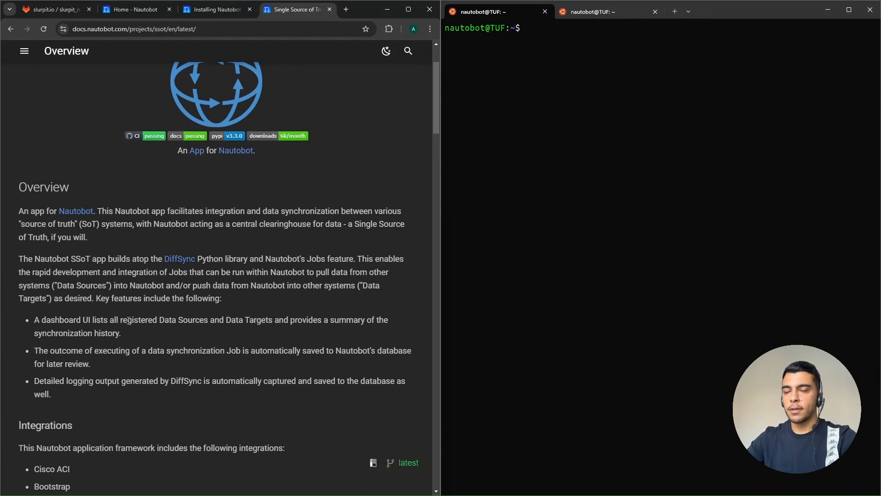
{"action": "scroll", "coordinate": [76, 310], "scroll_direction": "up", "scroll_amount": 1}
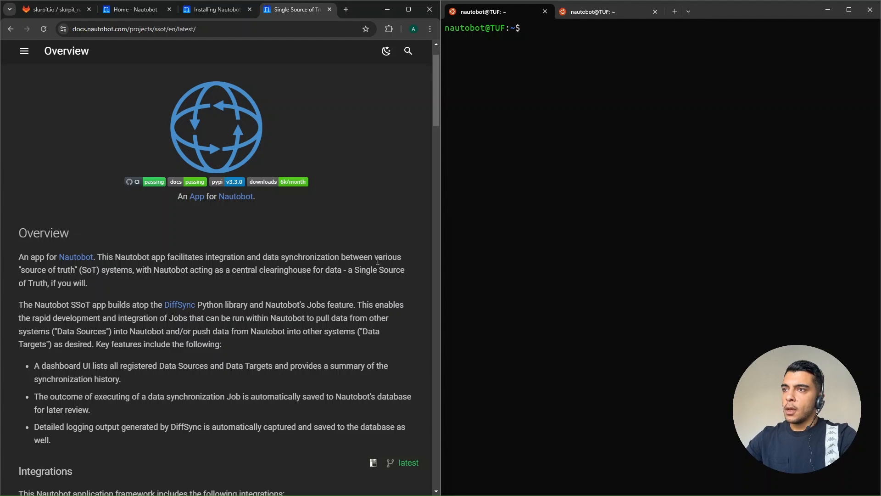
- Review the installation and SSoT Integration instructions on the slurpit_nautobot GitLab page
{"action": "left_click", "coordinate": [57, 15]}
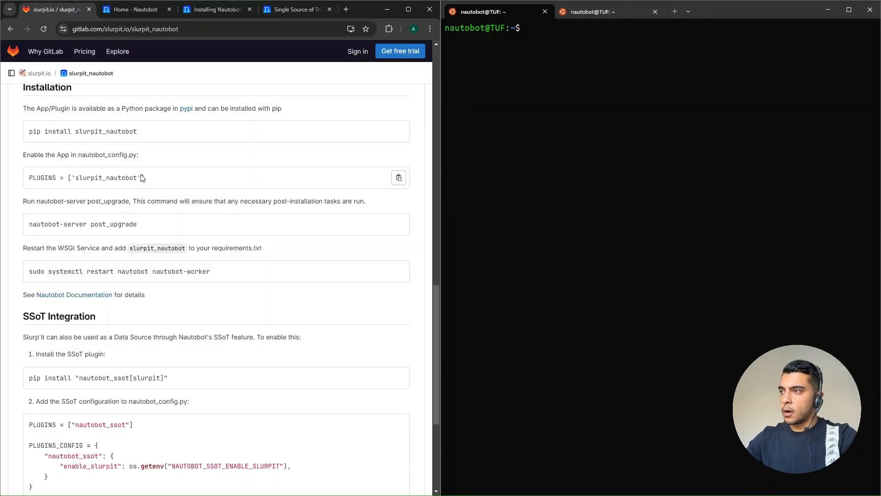
{"action": "scroll", "coordinate": [140, 186], "scroll_direction": "up", "scroll_amount": 3}
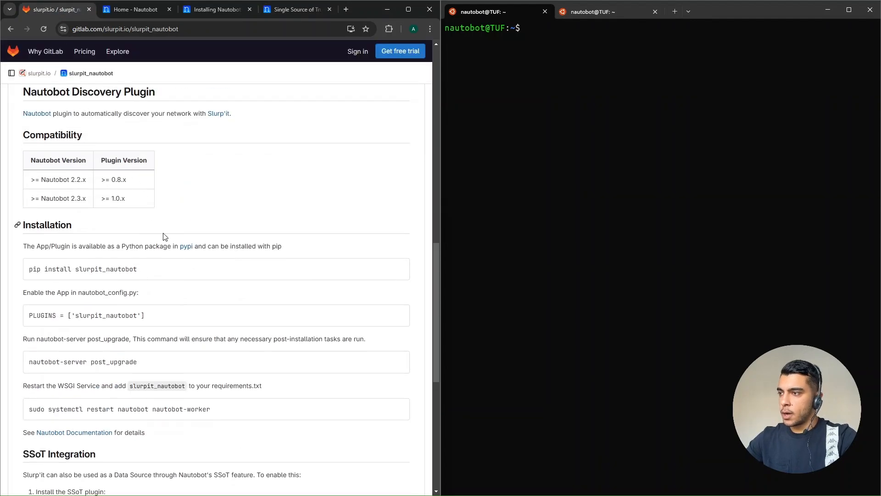
{"action": "scroll", "coordinate": [198, 332], "scroll_direction": "down", "scroll_amount": 2}
{"action": "scroll", "coordinate": [197, 332], "scroll_direction": "down", "scroll_amount": 3}
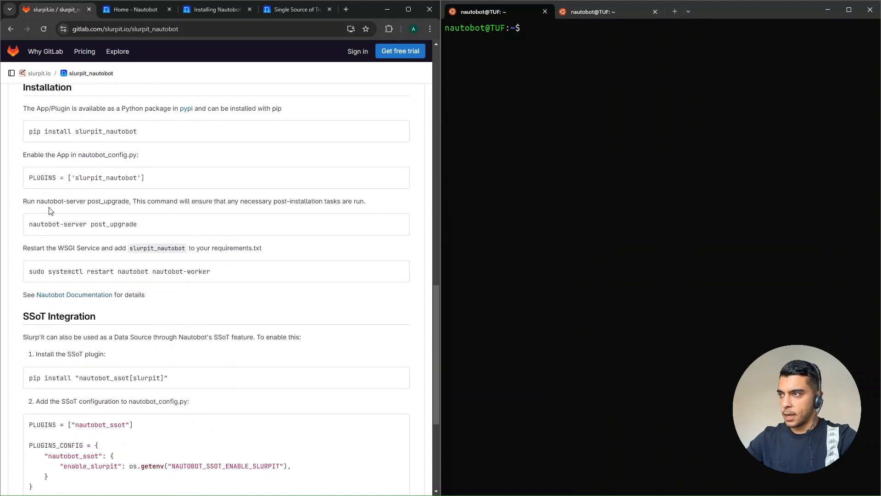
{"action": "scroll", "coordinate": [53, 209], "scroll_direction": "up", "scroll_amount": 1}
{"action": "scroll", "coordinate": [102, 286], "scroll_direction": "down", "scroll_amount": 3}
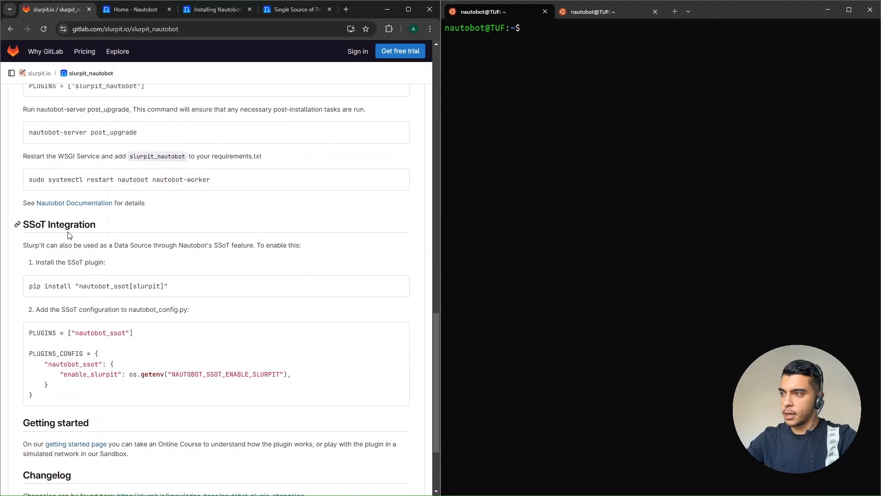
{"action": "triple_click", "coordinate": [61, 225]}
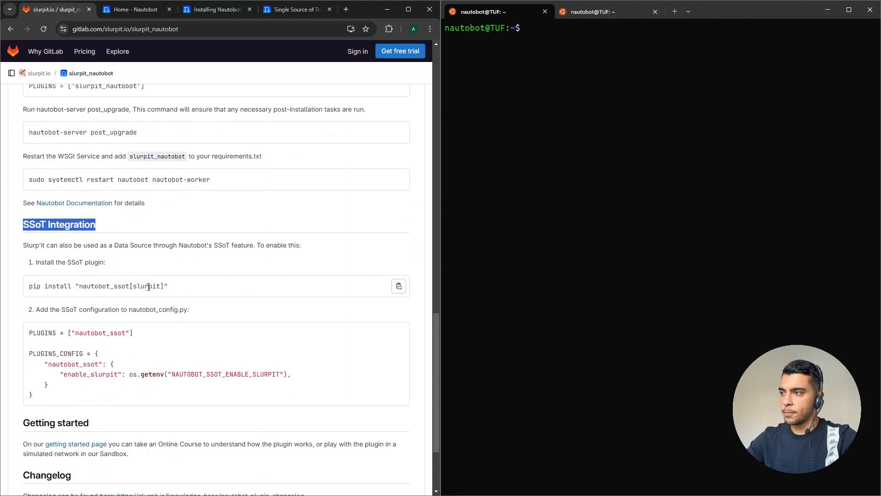
{"action": "scroll", "coordinate": [144, 281], "scroll_direction": "down", "scroll_amount": 2}
{"action": "left_click", "coordinate": [211, 205]}
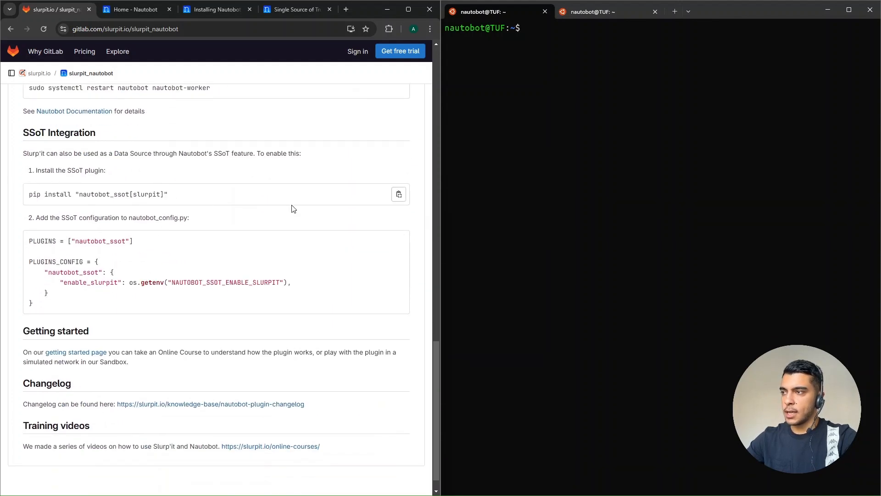
- Copy the SSoT plugin install command from the GitLab page and run pip install "nautobot_ssot[slurpit]" in the terminal
{"action": "left_click", "coordinate": [398, 197]}
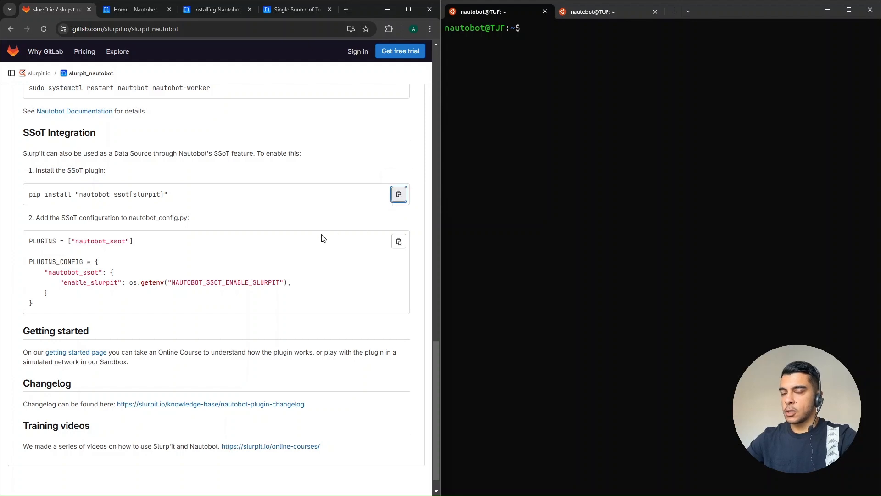
{"action": "left_click", "coordinate": [531, 190]}
{"action": "key", "text": "ctrl+v"}
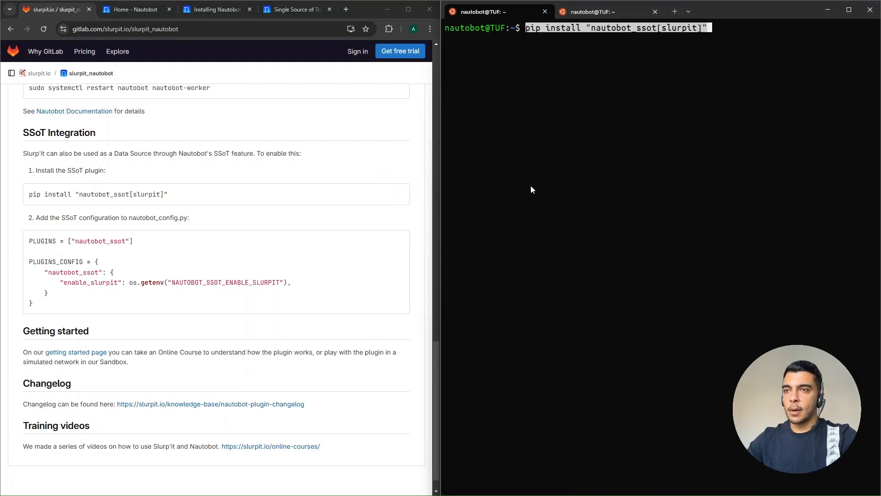
{"action": "key", "text": "Right"}
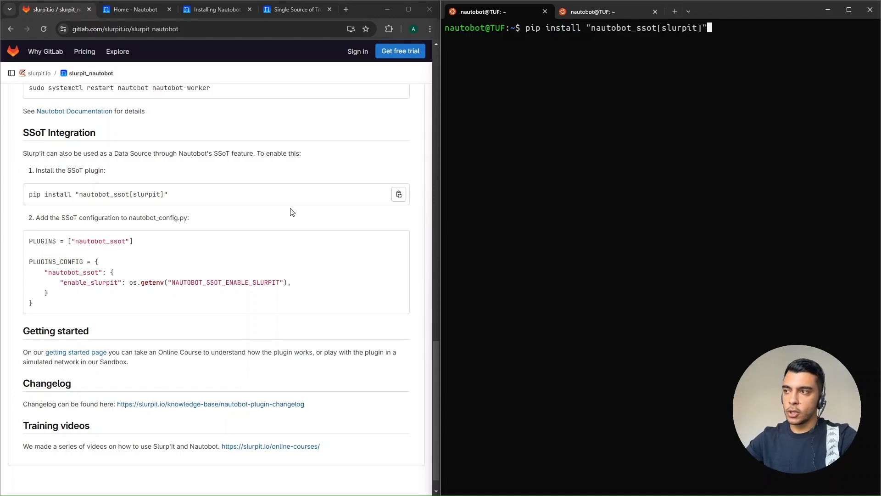
{"action": "left_click", "coordinate": [144, 194]}
{"action": "double_click", "coordinate": [144, 195]}
{"action": "left_click", "coordinate": [207, 203]}
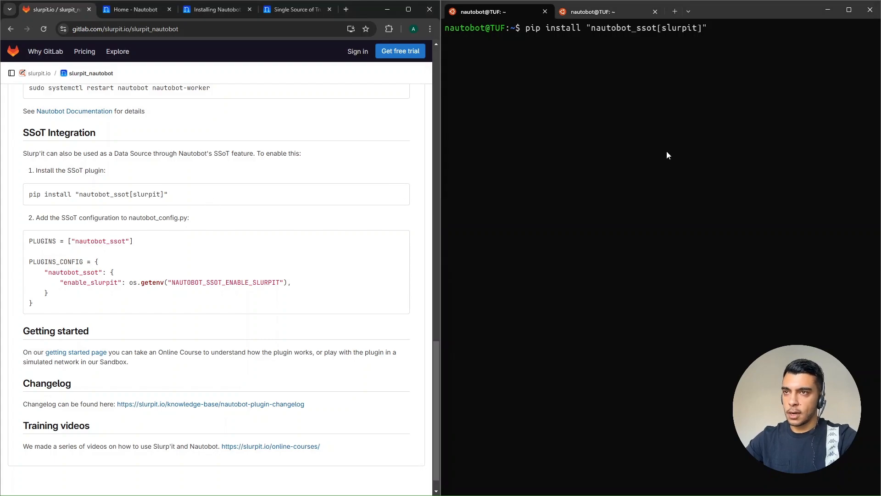
{"action": "left_click", "coordinate": [667, 155]}
{"action": "key", "text": "Return"}
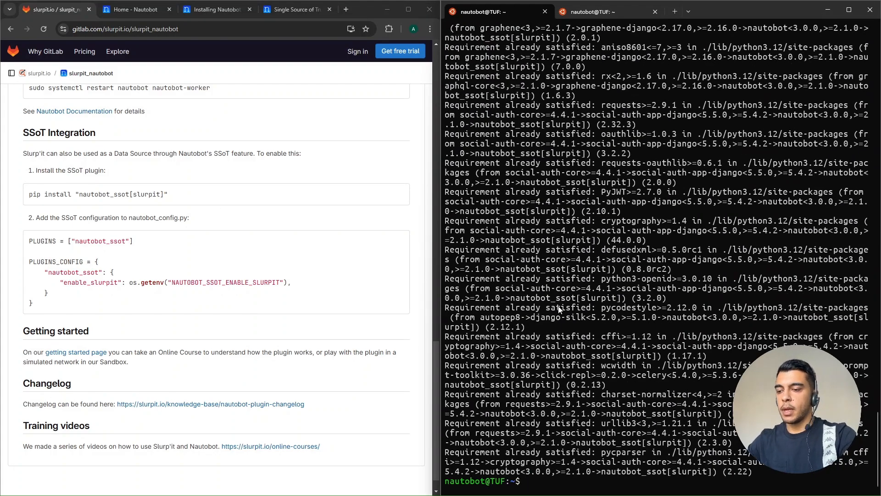
- Clear the terminal and list the home directory with ls to locate nautobot_config.py
{"action": "key", "text": "ctrl+l"}
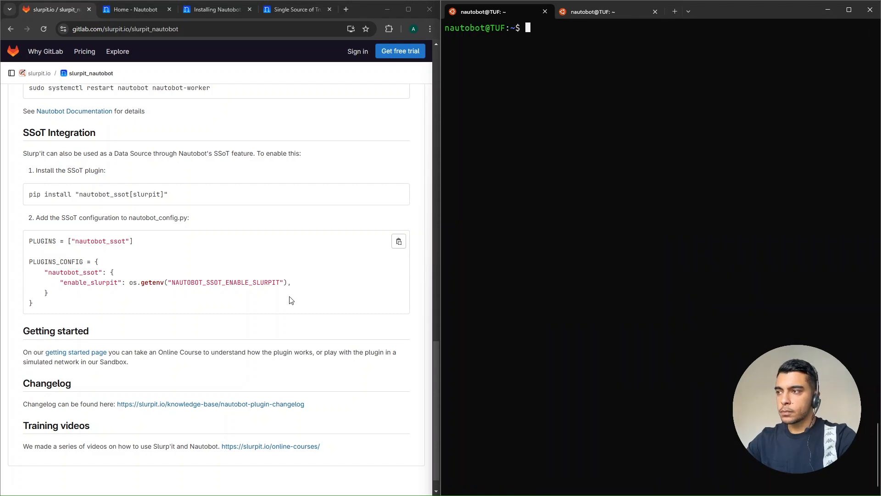
{"action": "type", "text": "ls"}
{"action": "key", "text": "Return"}
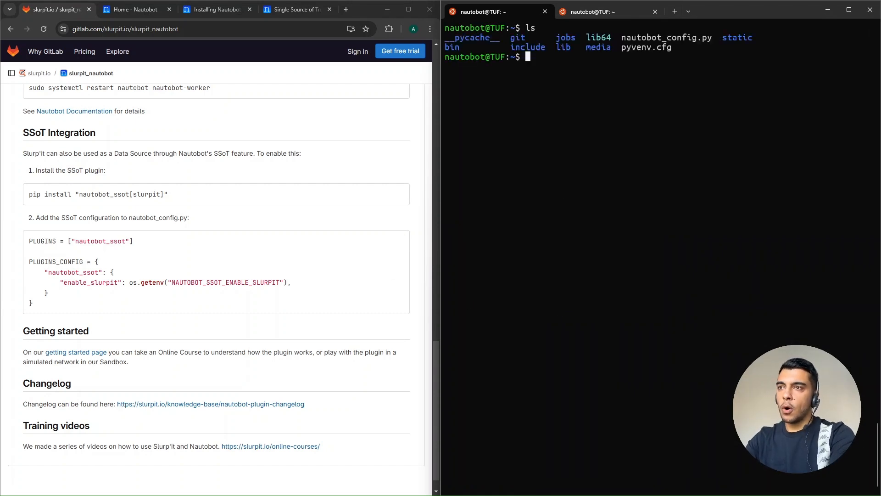
{"action": "left_click_drag", "start_coordinate": [622, 39], "coordinate": [712, 38]}
{"action": "left_click", "coordinate": [601, 95]}
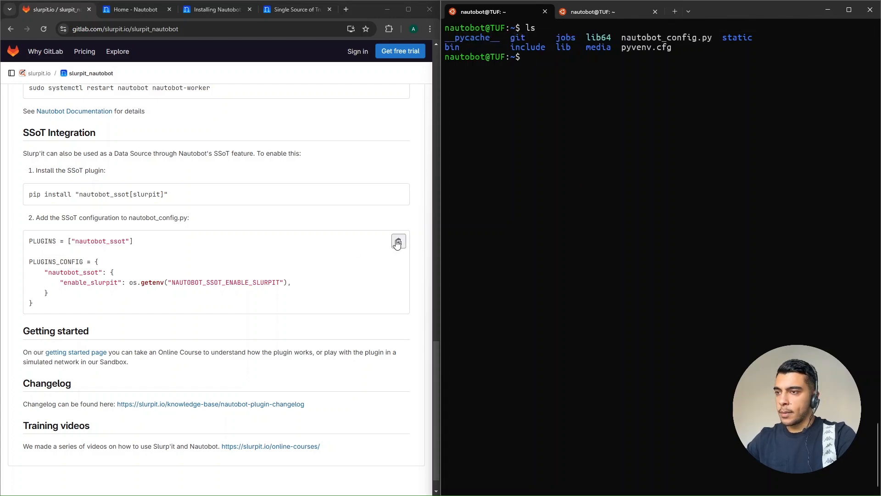
- Copy the SSoT configuration snippet from the GitLab page and open nautobot_config.py in Sublime Text with the subl command
{"action": "left_click", "coordinate": [399, 241]}
{"action": "left_click", "coordinate": [529, 192]}
{"action": "type", "text": "subl "}
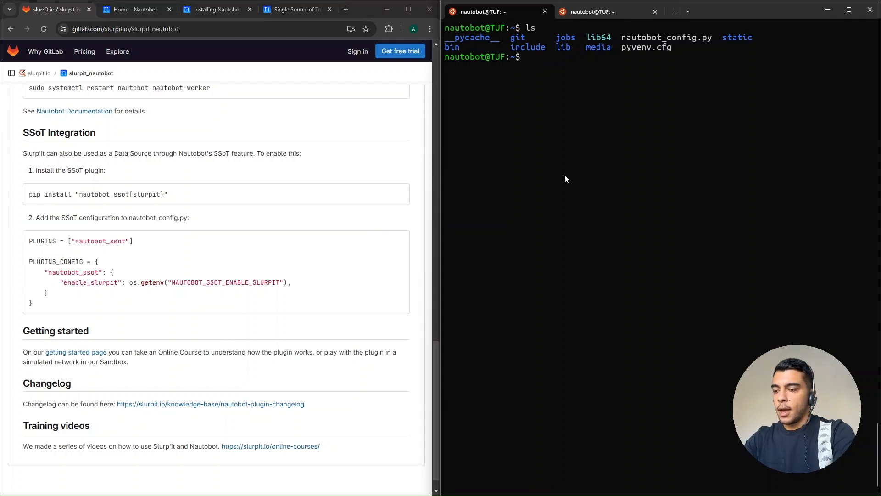
{"action": "type", "text": "nau"}
{"action": "key", "text": "Tab"}
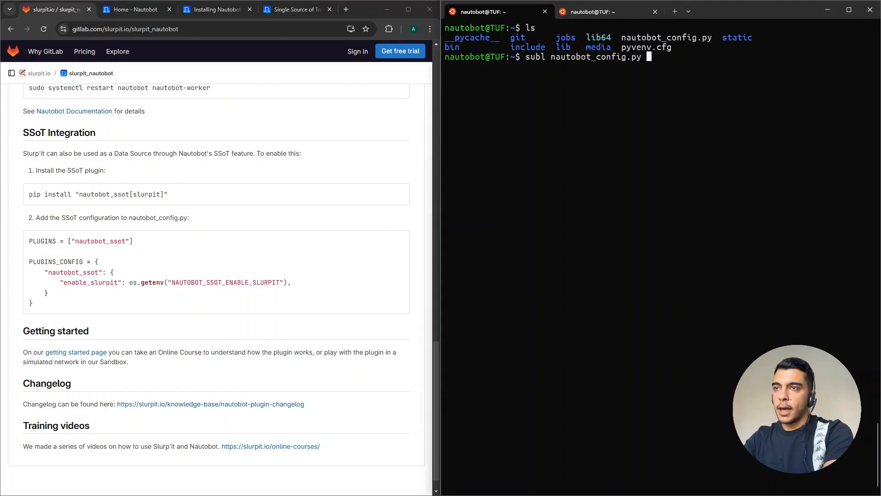
{"action": "key", "text": "Return"}
{"action": "key", "text": "super+Right"}
- Find "plugin" in nautobot_config.py and replace the commented PLUGINS and PLUGINS_CONFIG block with the copied nautobot_ssot configuration
{"action": "key", "text": "ctrl+f"}
{"action": "type", "text": "plugin"}
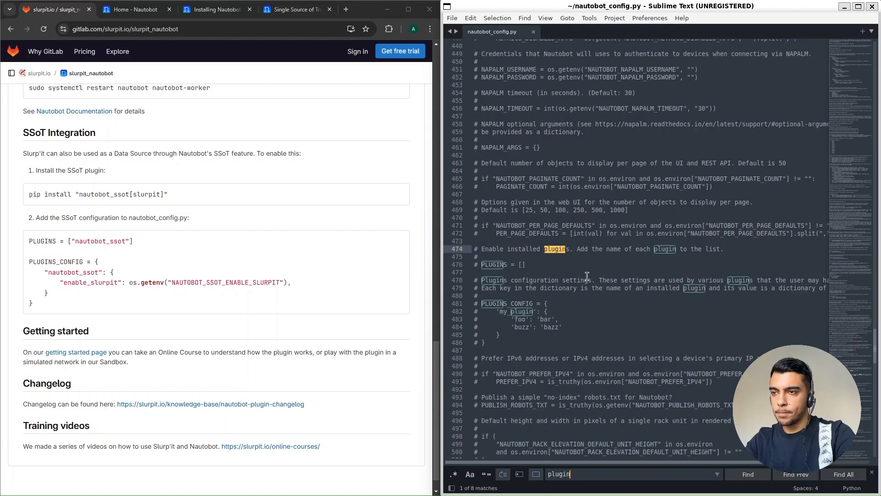
{"action": "scroll", "coordinate": [587, 276], "scroll_direction": "down", "scroll_amount": 1}
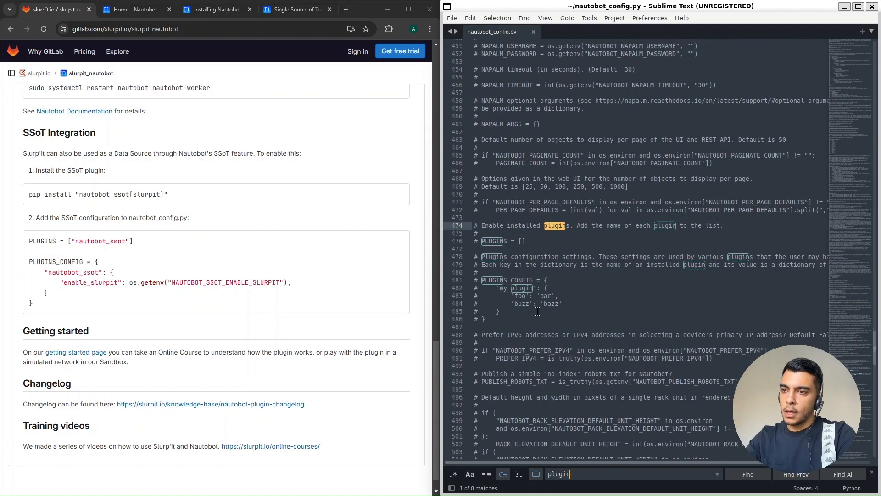
{"action": "left_click_drag", "start_coordinate": [487, 320], "coordinate": [459, 241]}
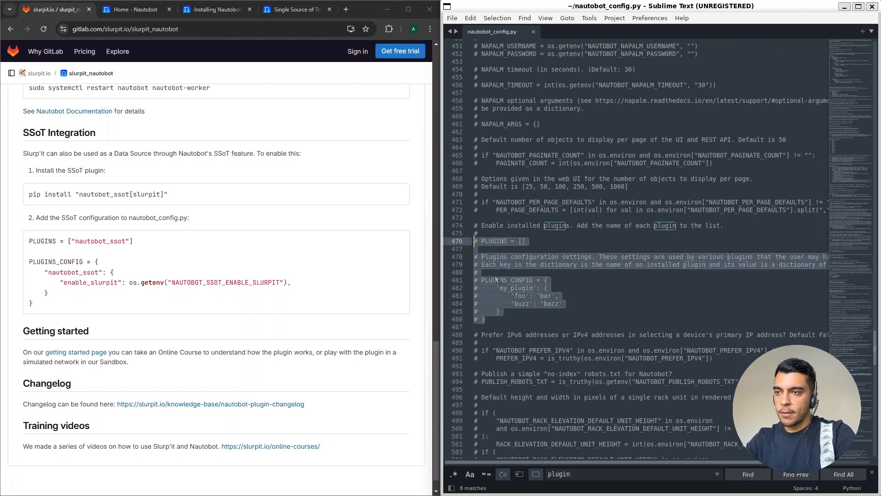
{"action": "key", "text": "ctrl+v"}
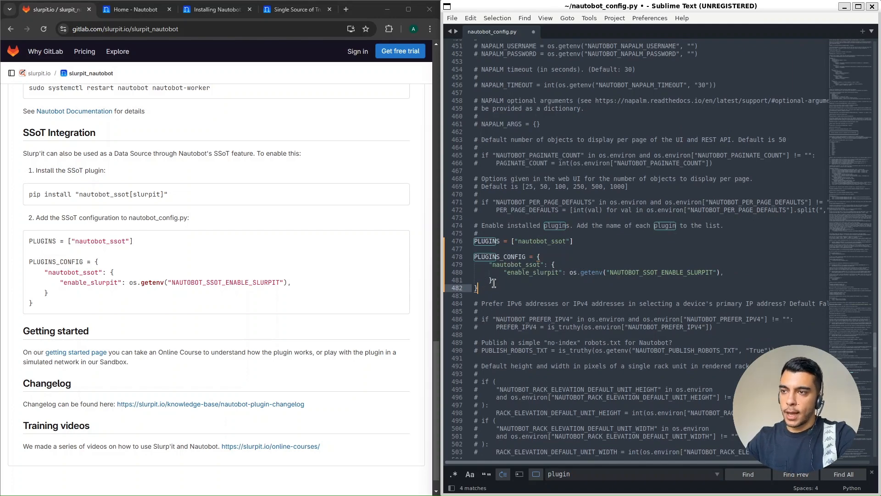
- Review the pasted PLUGINS entry and the NAUTOBOT_SSOT_ENABLE_SLURPIT variable against the plugin's installation instructions
{"action": "double_click", "coordinate": [488, 241]}
{"action": "double_click", "coordinate": [546, 241]}
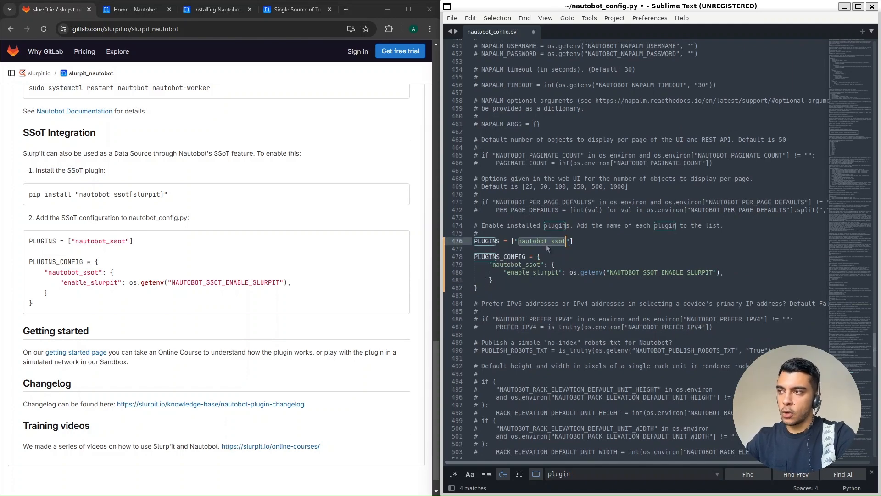
{"action": "scroll", "coordinate": [342, 303], "scroll_direction": "up", "scroll_amount": 5}
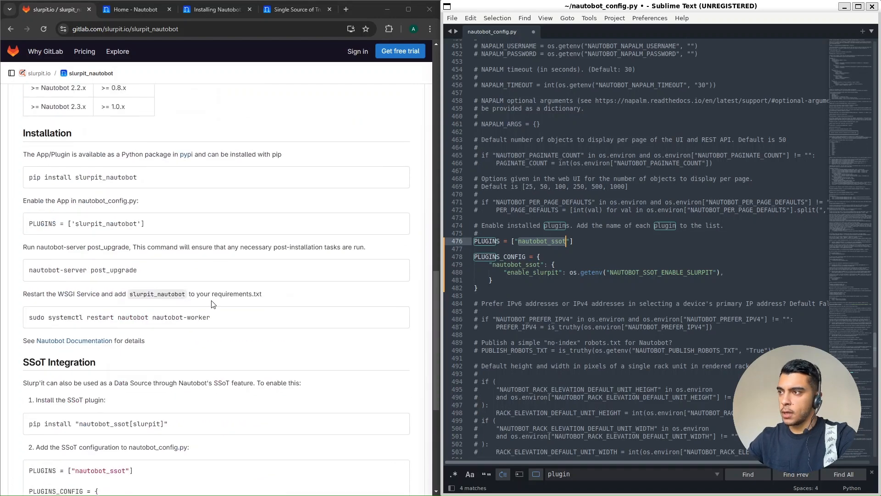
{"action": "key", "text": "End"}
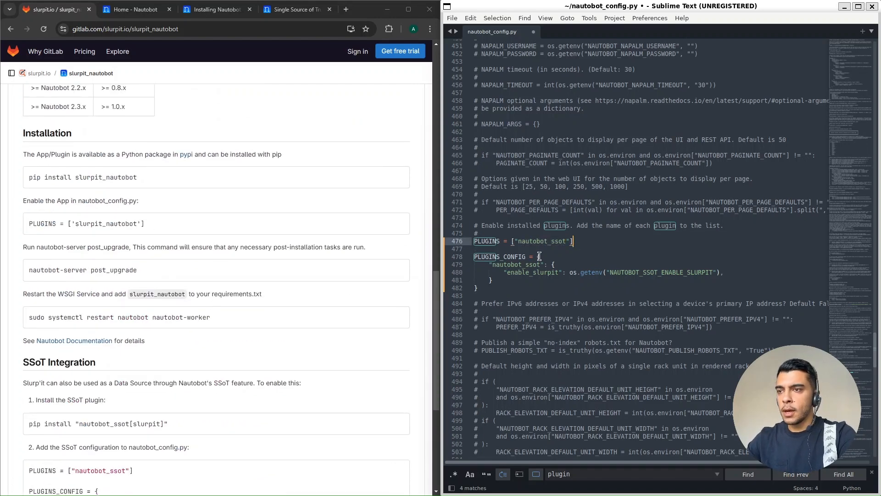
{"action": "scroll", "coordinate": [517, 274], "scroll_direction": "down", "scroll_amount": 2}
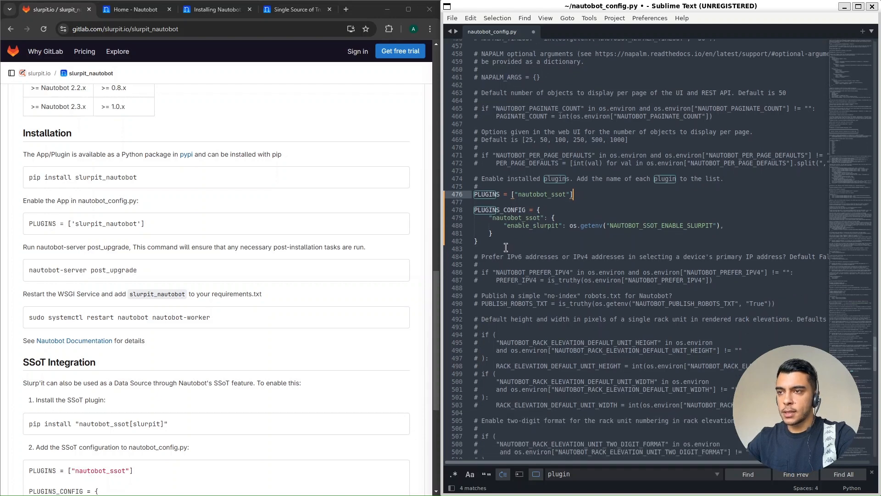
{"action": "left_click", "coordinate": [507, 249]}
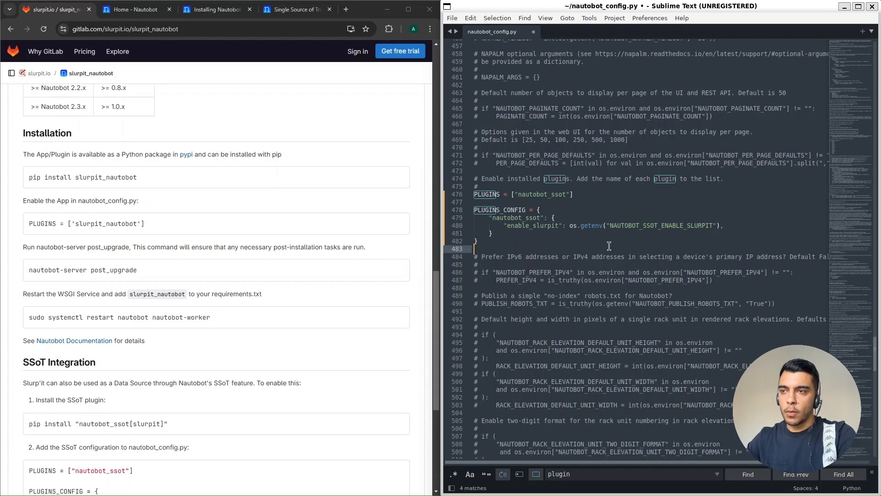
{"action": "double_click", "coordinate": [657, 225]}
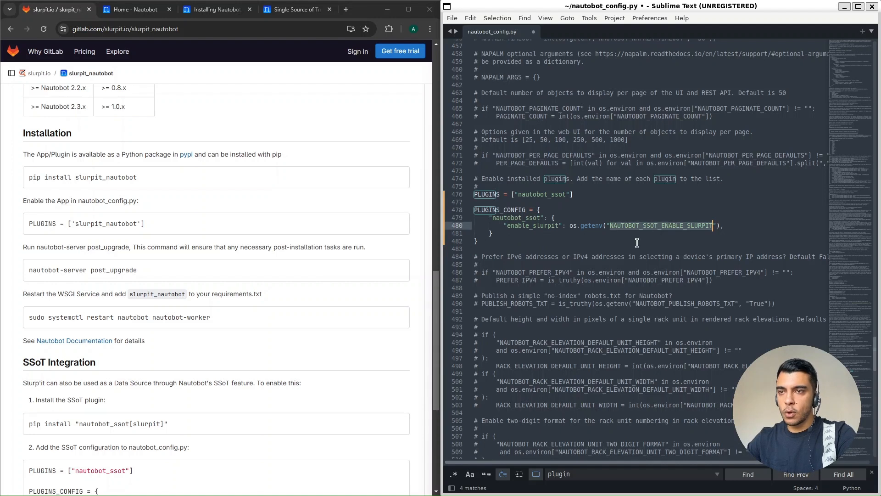
{"action": "left_click", "coordinate": [544, 242]}
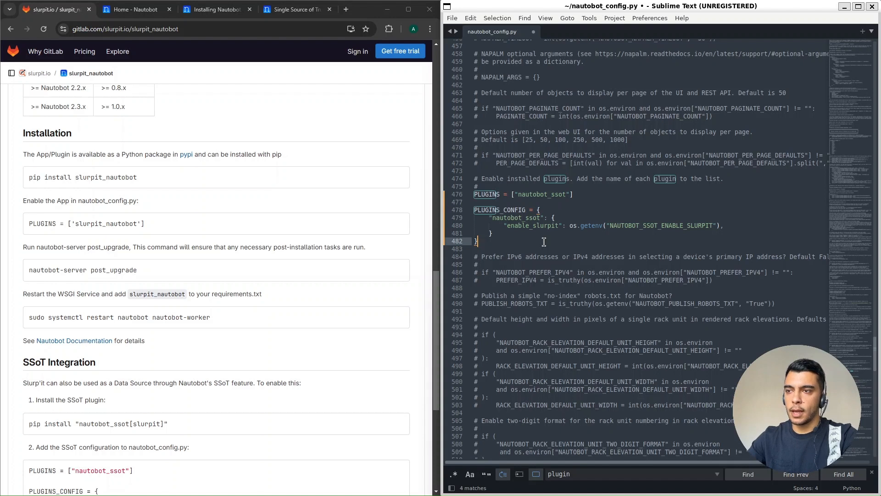
{"action": "double_click", "coordinate": [650, 225]}
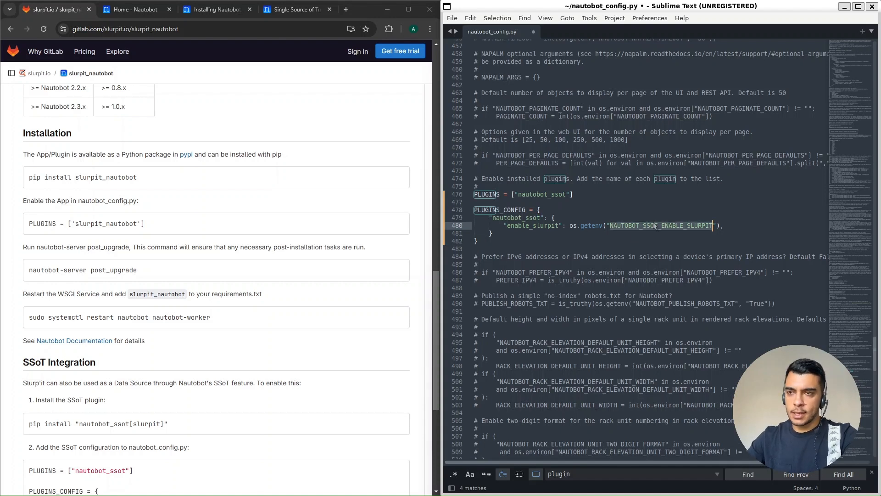
{"action": "left_click", "coordinate": [734, 226]}
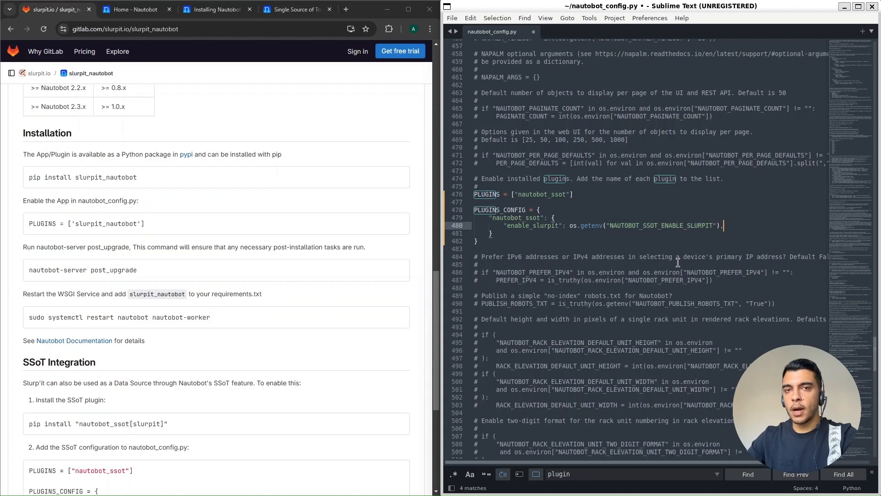
{"action": "double_click", "coordinate": [629, 225]}
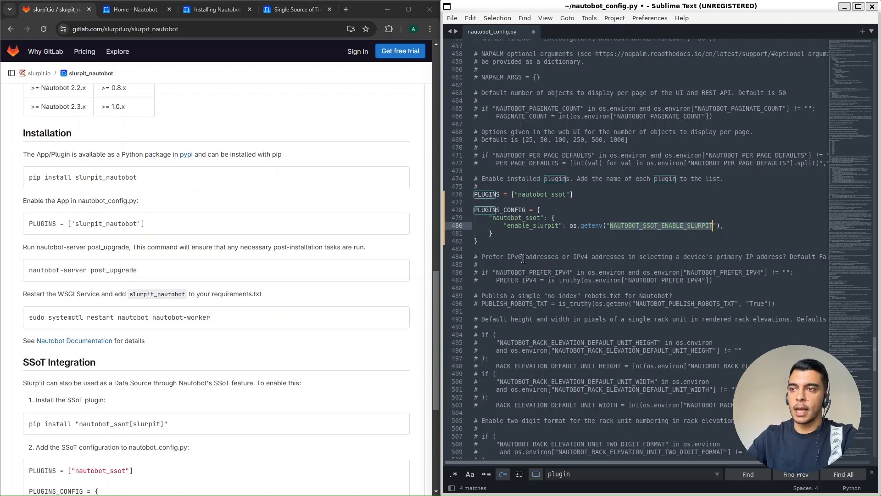
{"action": "left_click", "coordinate": [518, 239]}
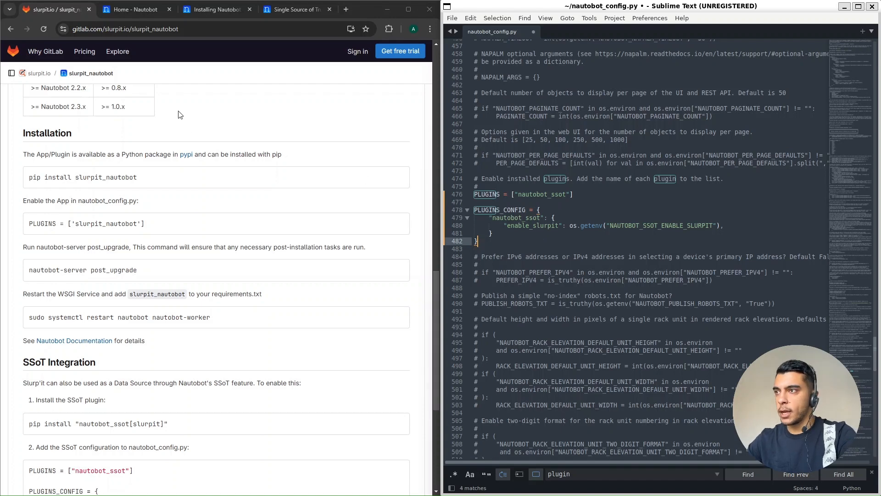
- Switch to the Nautobot site in the browser, reload it and open the Installed Apps page
{"action": "left_click", "coordinate": [134, 13]}
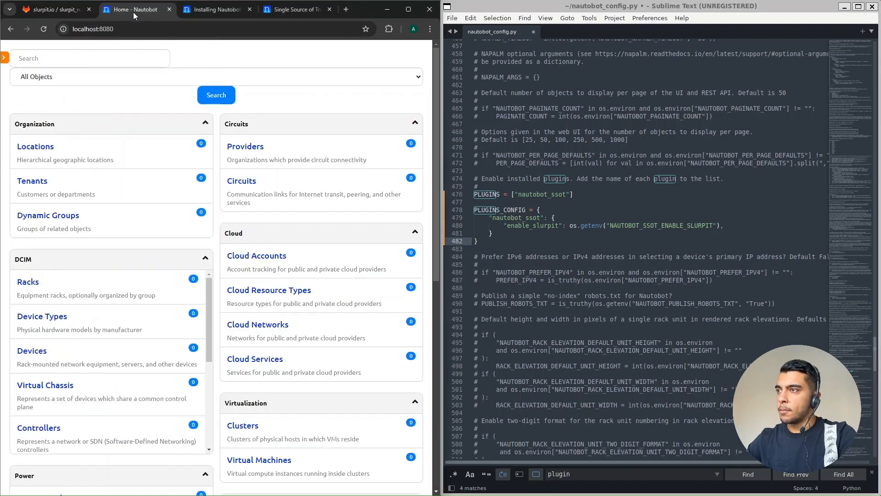
{"action": "left_click", "coordinate": [44, 28]}
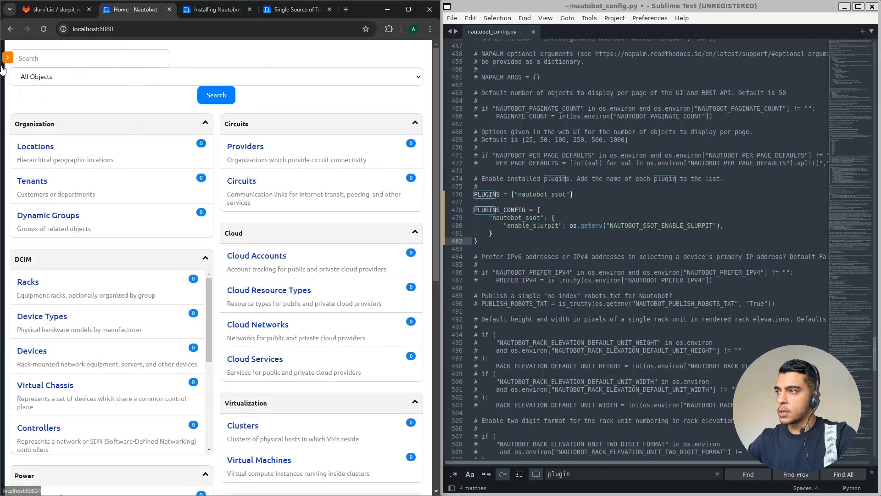
{"action": "left_click", "coordinate": [5, 58]}
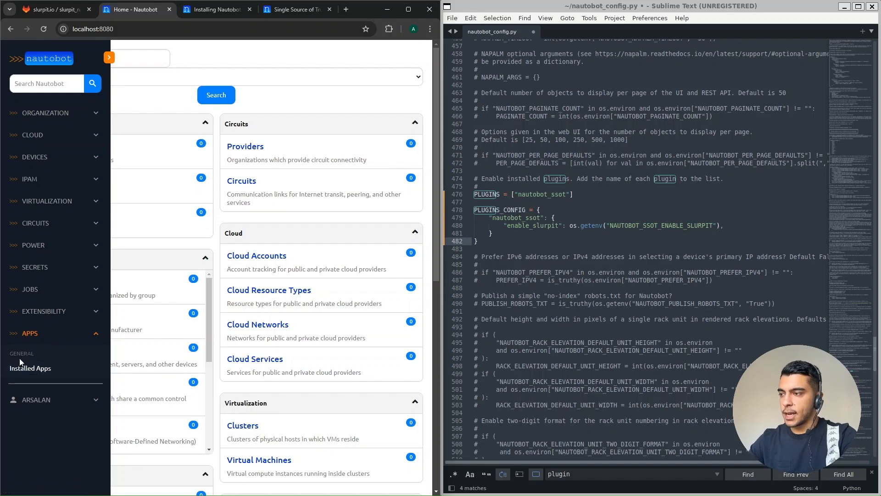
{"action": "left_click", "coordinate": [23, 372]}
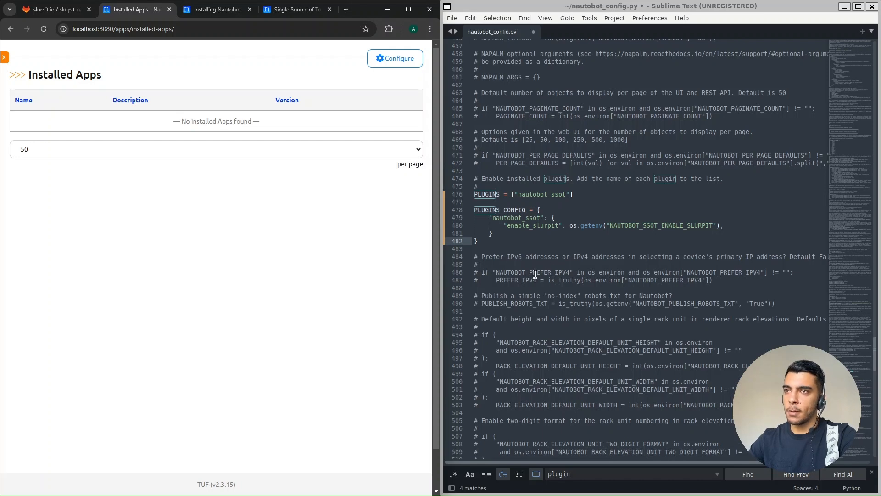
- Save nautobot_config.py, minimize Sublime Text and return to the terminal
{"action": "left_click", "coordinate": [578, 243]}
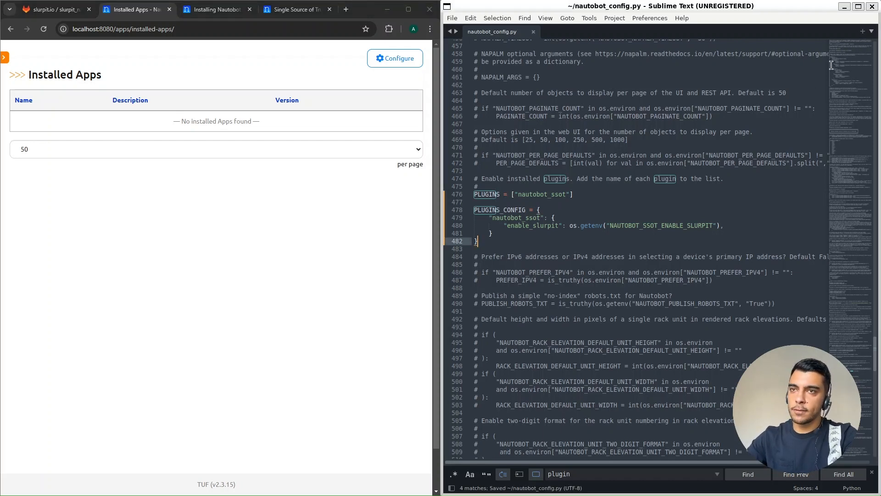
{"action": "left_click", "coordinate": [844, 7]}
{"action": "left_click", "coordinate": [599, 162]}
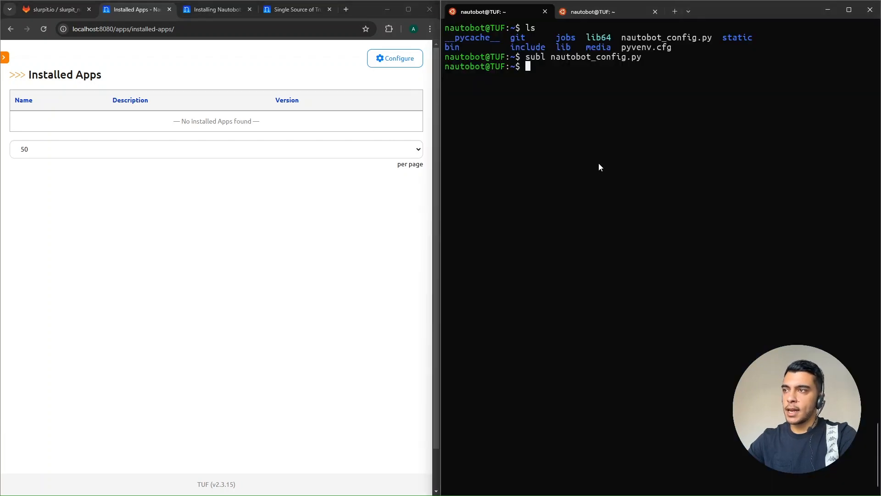
- Copy the nautobot-server post_upgrade command from the installation instructions on the slurpit_nautobot GitLab page
{"action": "left_click", "coordinate": [54, 9]}
{"action": "left_click", "coordinate": [399, 470]}
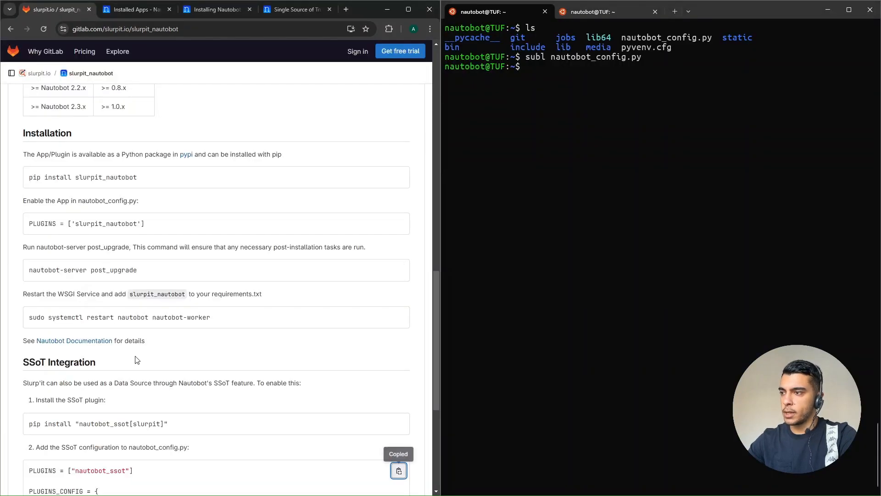
{"action": "scroll", "coordinate": [114, 334], "scroll_direction": "down", "scroll_amount": 4}
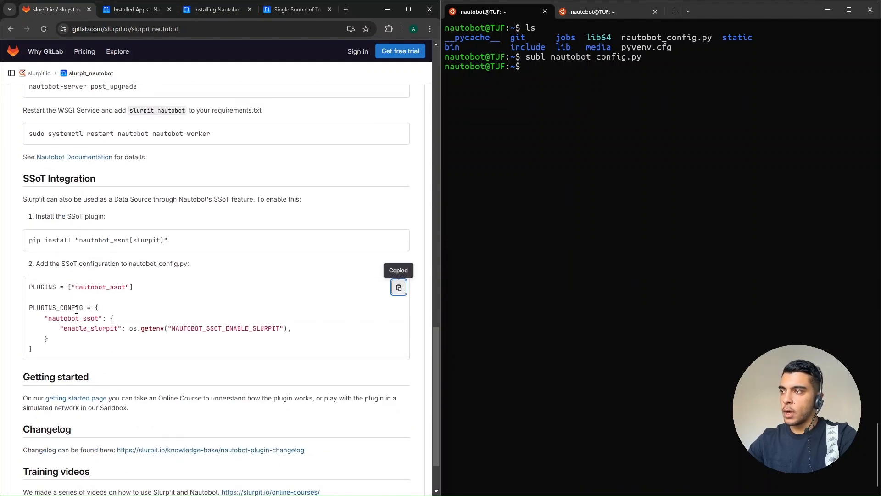
{"action": "scroll", "coordinate": [73, 305], "scroll_direction": "up", "scroll_amount": 1}
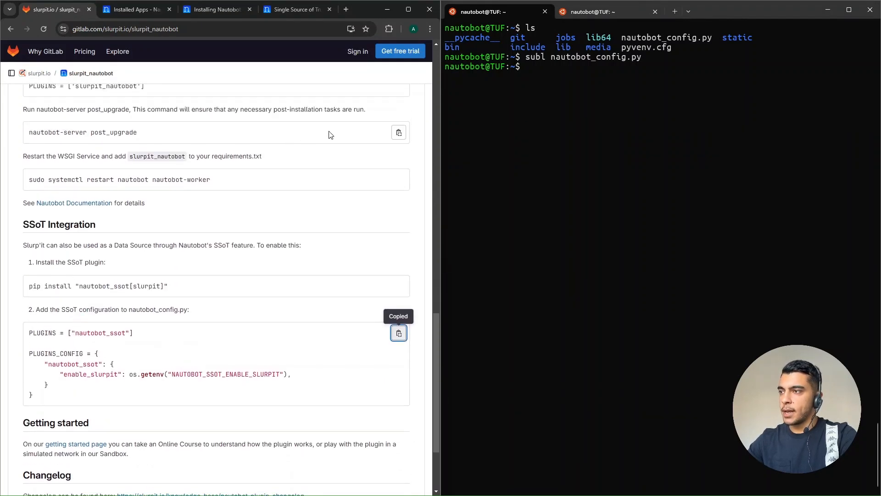
{"action": "left_click", "coordinate": [398, 132]}
- Run the copied nautobot-server post_upgrade command in the first terminal session
{"action": "left_click", "coordinate": [552, 210]}
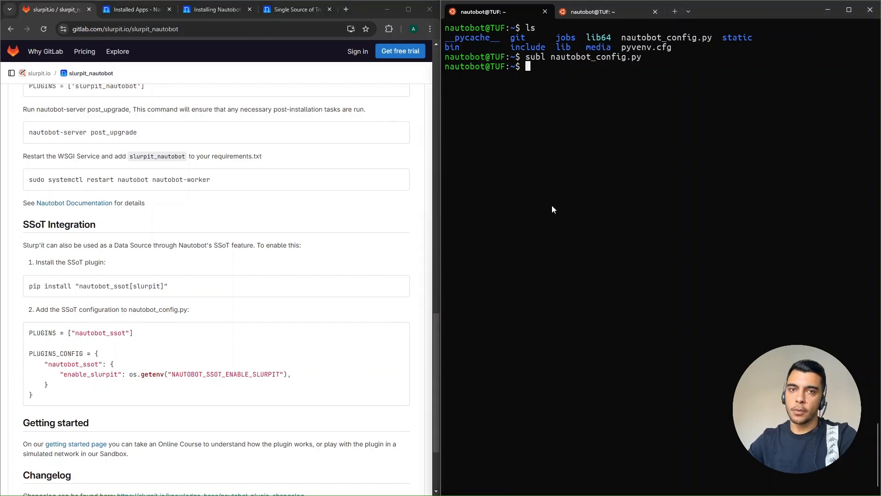
{"action": "left_click", "coordinate": [589, 17]}
{"action": "left_click_drag", "start_coordinate": [615, 409], "coordinate": [490, 21]}
{"action": "left_click", "coordinate": [489, 19]}
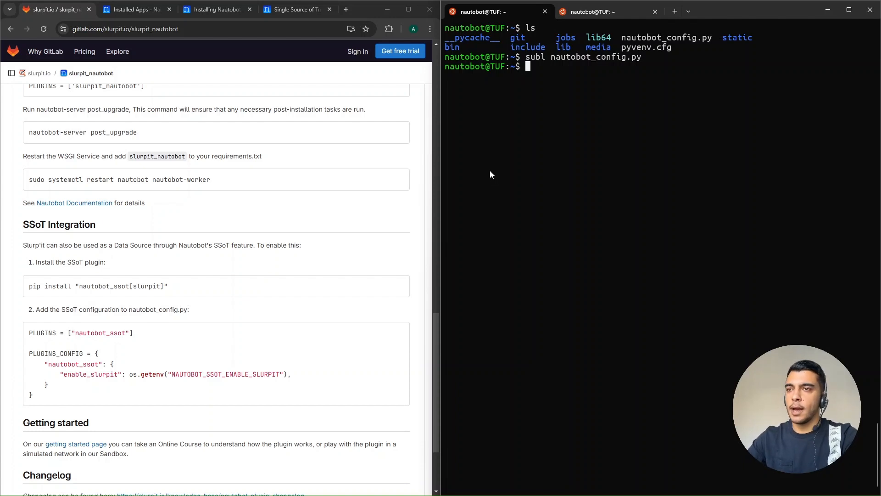
{"action": "key", "text": "ctrl+v"}
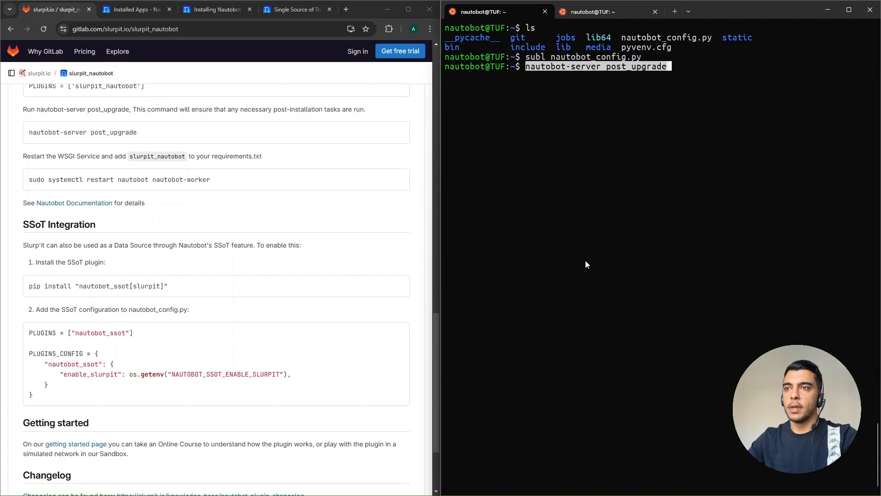
{"action": "key", "text": "Return"}
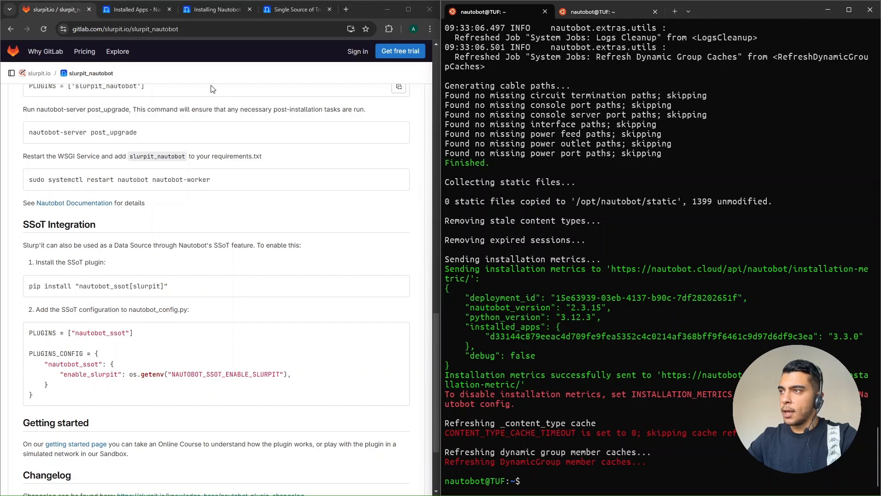
- Reload Nautobot's Installed Apps page to check for the SSoT app and open the Single Source of Truth dashboard
{"action": "left_click", "coordinate": [136, 5]}
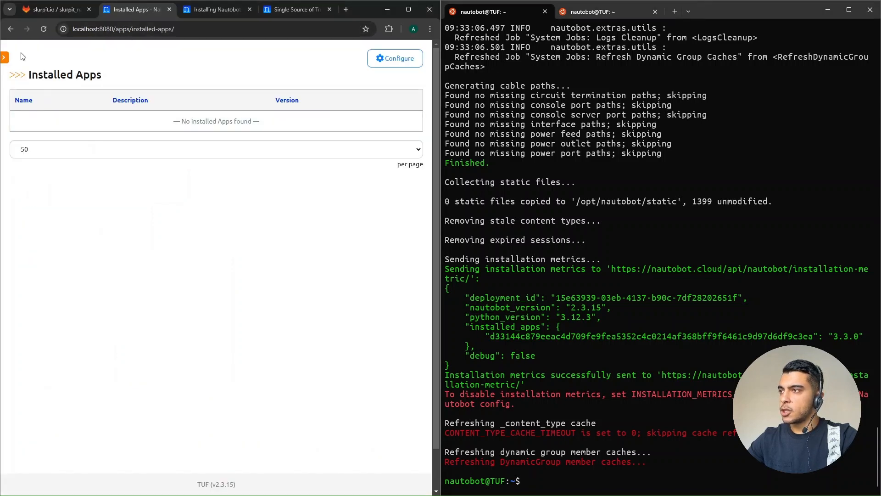
{"action": "left_click", "coordinate": [43, 29]}
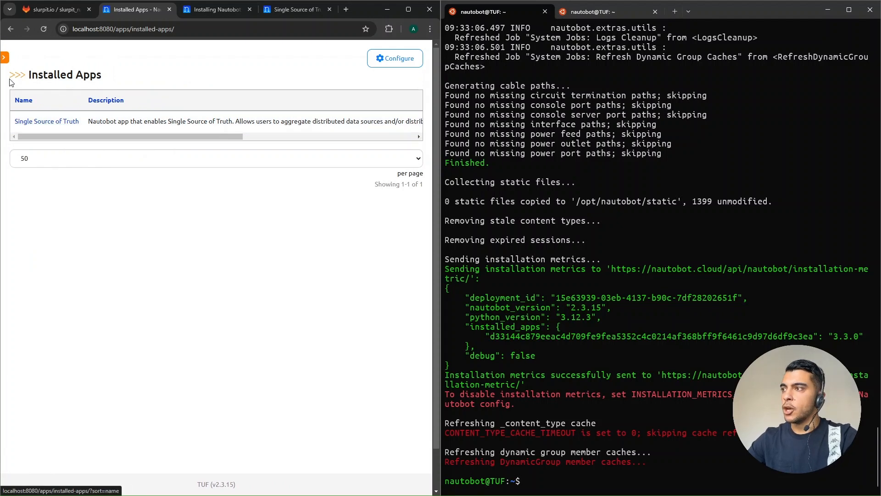
{"action": "left_click", "coordinate": [4, 58]}
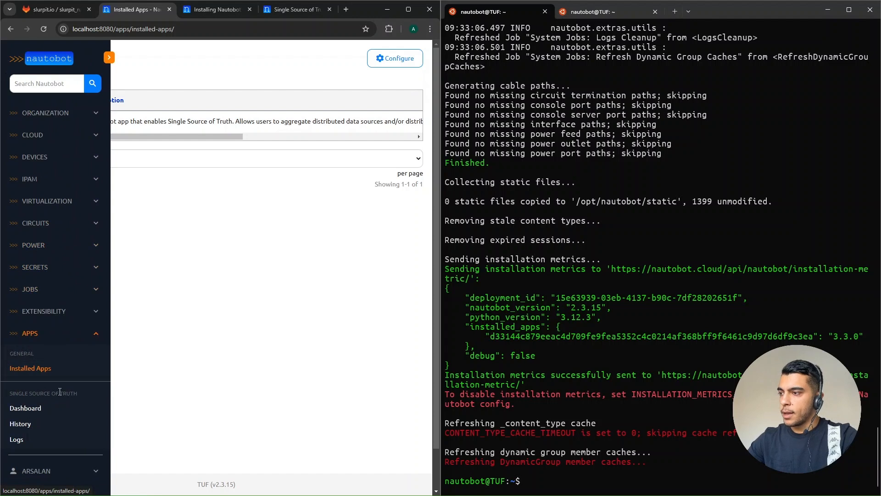
{"action": "double_click", "coordinate": [34, 393]}
{"action": "triple_click", "coordinate": [33, 393]}
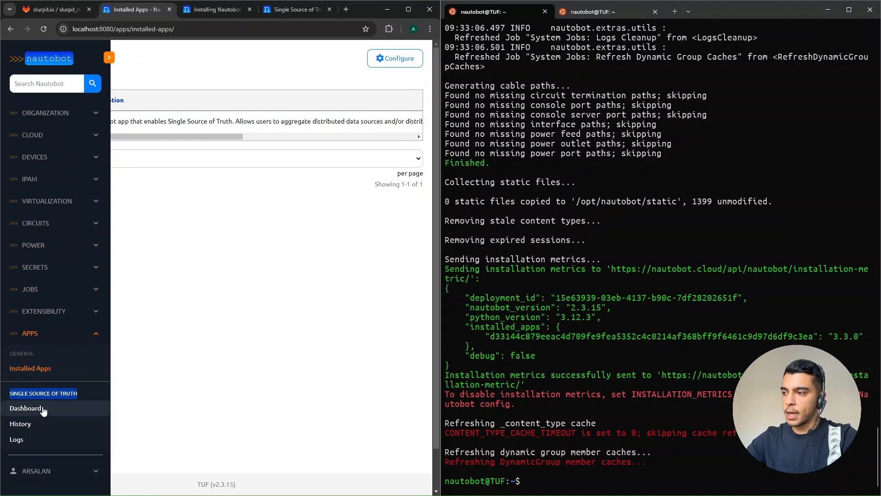
{"action": "left_click", "coordinate": [42, 408]}
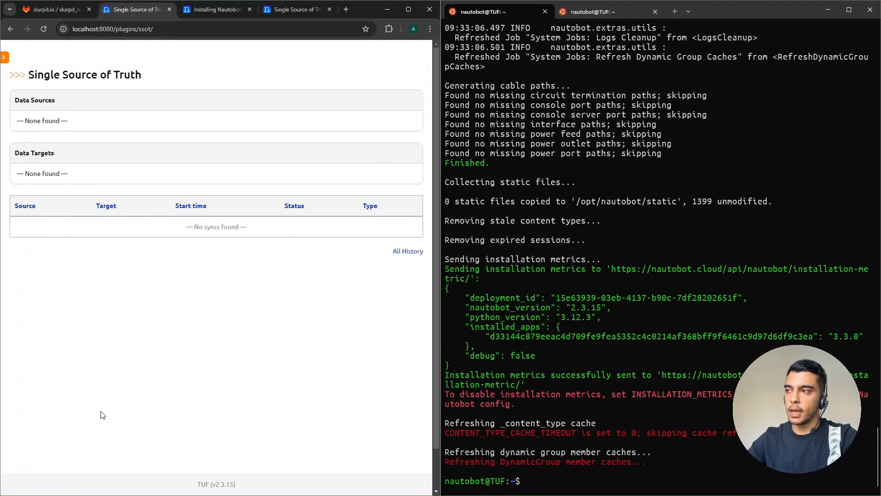